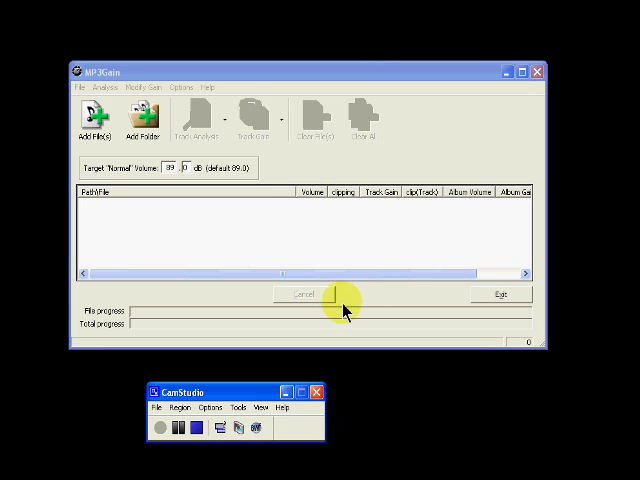
Add volume low 3.mp3 to MP3Gain and analyse it: 83.6 dB volume, 6.0 track gain
{"action": "left_click", "coordinate": [226, 77]}
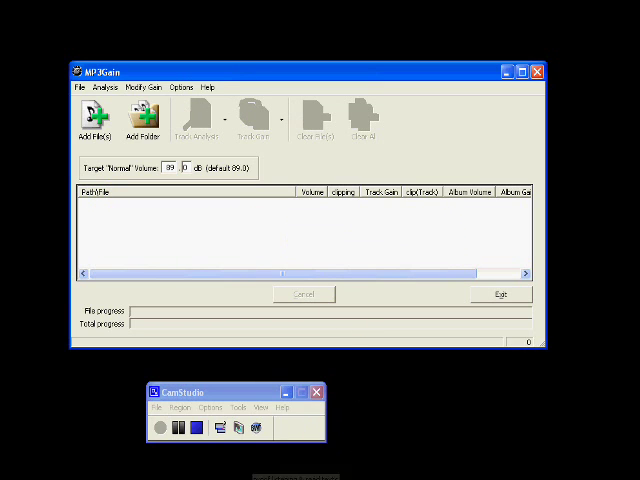
{"action": "left_click", "coordinate": [285, 478]}
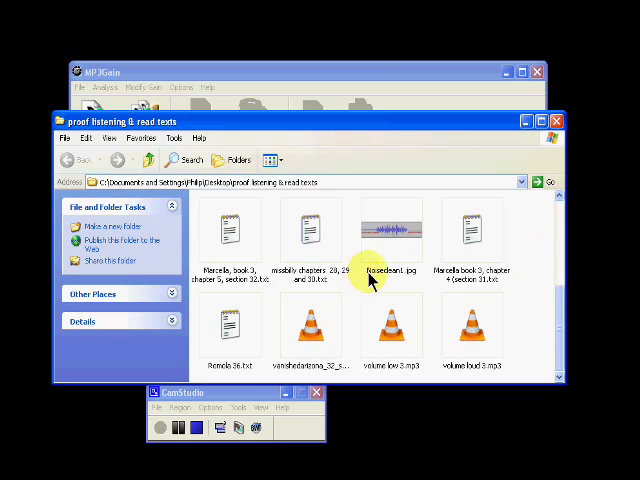
{"action": "mouse_move", "coordinate": [376, 126]}
{"action": "left_mouse_down"}
{"action": "mouse_move", "coordinate": [437, 210]}
{"action": "mouse_move", "coordinate": [461, 259]}
{"action": "left_mouse_up"}
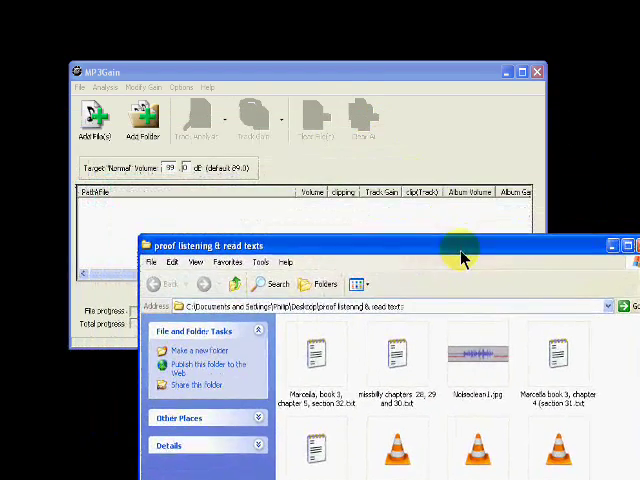
{"action": "mouse_move", "coordinate": [481, 462]}
{"action": "left_mouse_down"}
{"action": "mouse_move", "coordinate": [340, 330]}
{"action": "mouse_move", "coordinate": [174, 221]}
{"action": "left_mouse_up"}
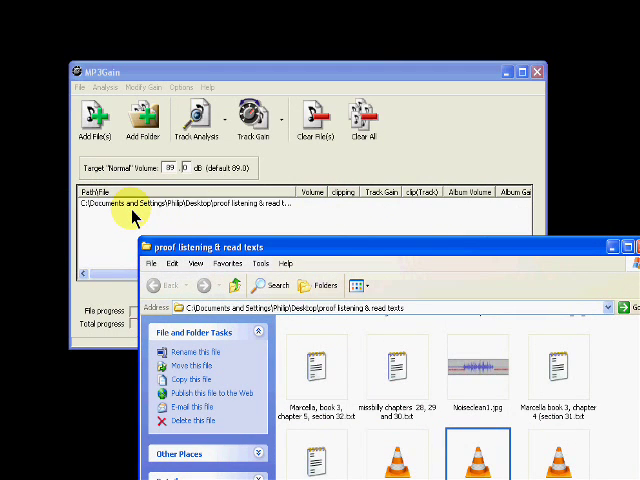
{"action": "left_click_drag", "start_coordinate": [286, 252], "coordinate": [224, 474]}
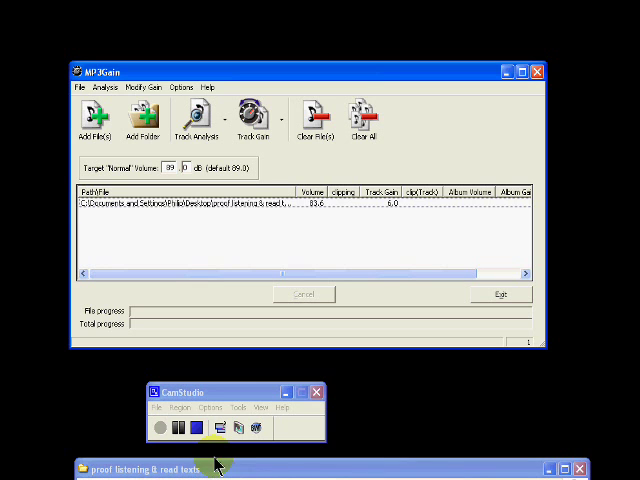
Open volume low 3.mp3 in Audacity and select its whole mono track
{"action": "left_click_drag", "start_coordinate": [214, 468], "coordinate": [216, 217]}
{"action": "left_click", "coordinate": [412, 437]}
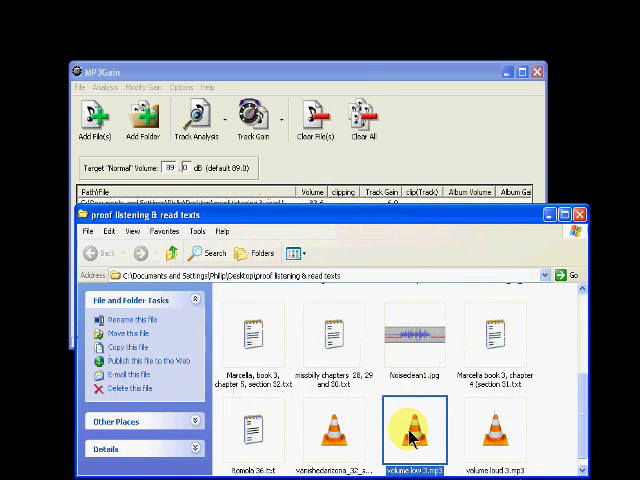
{"action": "left_click", "coordinate": [351, 214]}
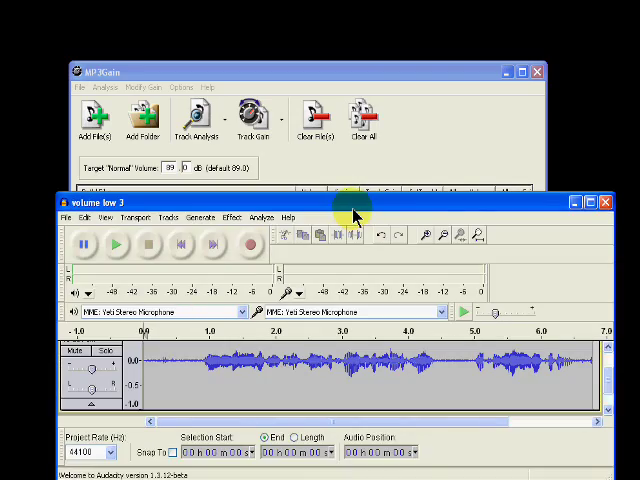
{"action": "mouse_move", "coordinate": [355, 215]}
{"action": "left_mouse_down"}
{"action": "mouse_move", "coordinate": [352, 232]}
{"action": "mouse_move", "coordinate": [337, 136]}
{"action": "left_mouse_up"}
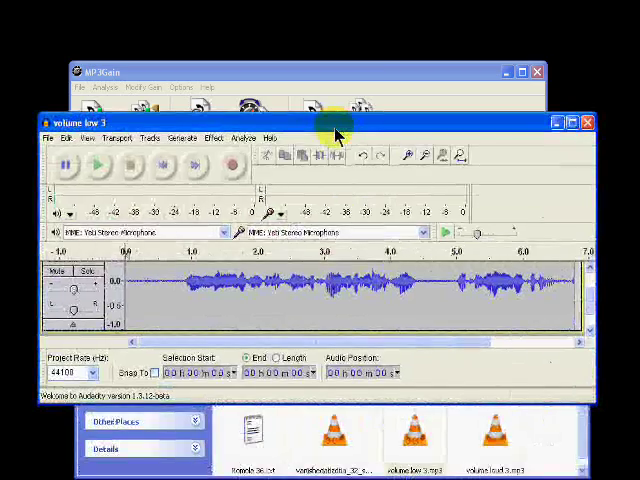
{"action": "scroll", "coordinate": [120, 300], "scroll_direction": "up", "scroll_amount": 2}
{"action": "left_click", "coordinate": [69, 278]}
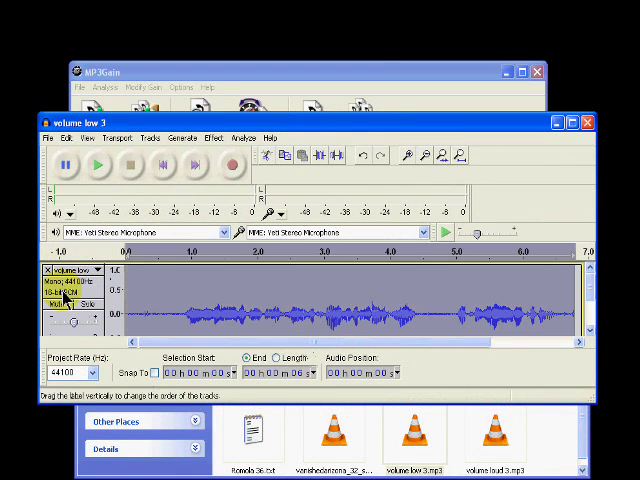
Amplify the volume low 3 track by 5.8 dB, giving a new peak of -3.7 dB
{"action": "left_click", "coordinate": [214, 138]}
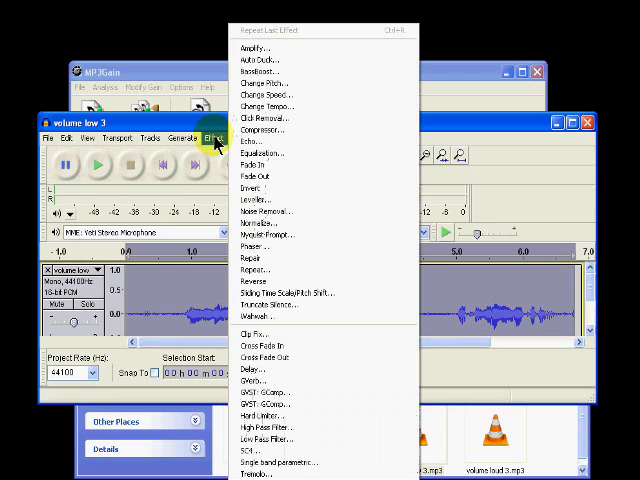
{"action": "left_click", "coordinate": [245, 50]}
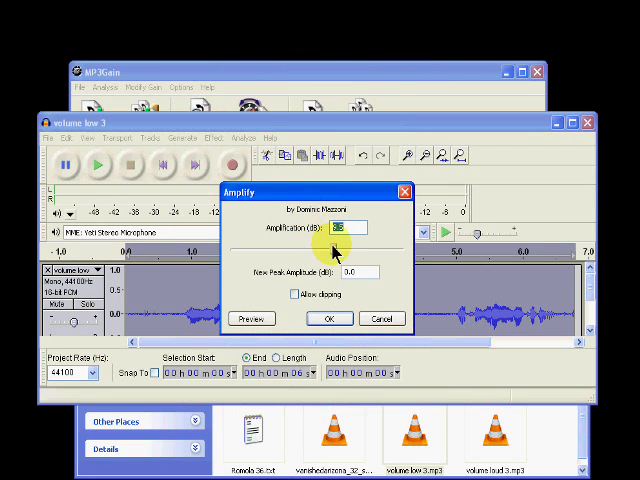
{"action": "left_click", "coordinate": [334, 250]}
{"action": "left_click_drag", "start_coordinate": [334, 253], "coordinate": [327, 259]}
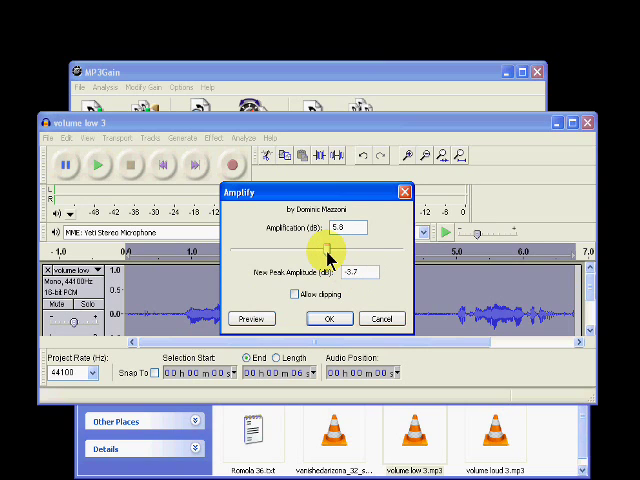
{"action": "left_click", "coordinate": [327, 319]}
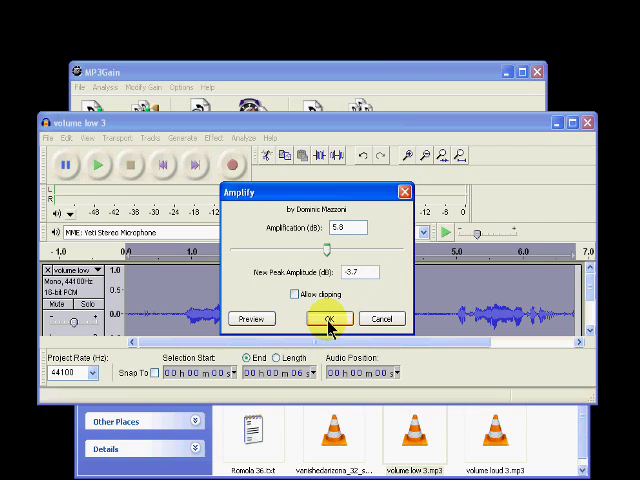
{"action": "scroll", "coordinate": [329, 318], "scroll_direction": "down", "scroll_amount": 1}
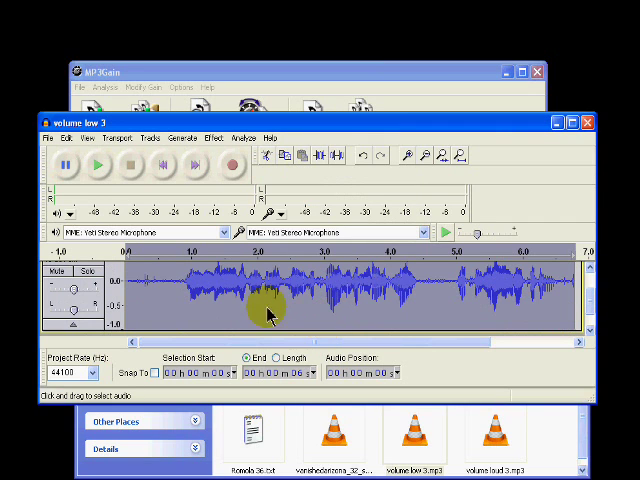
Export the amplified audio over volume low 3.mp3 with unchanged metadata, then close Audacity
{"action": "left_click", "coordinate": [47, 140]}
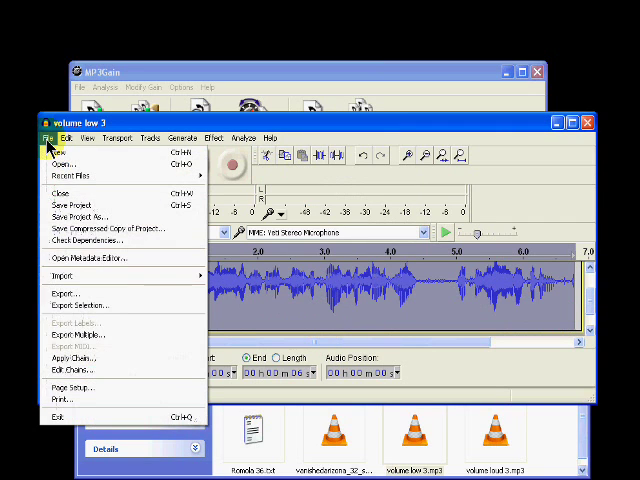
{"action": "left_click", "coordinate": [62, 294]}
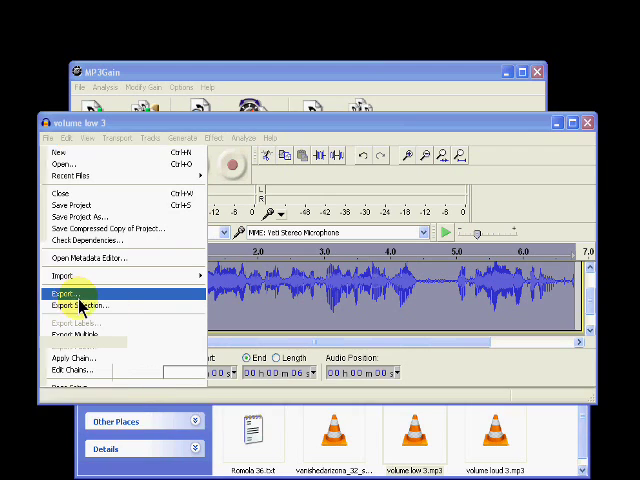
{"action": "left_click", "coordinate": [370, 382]}
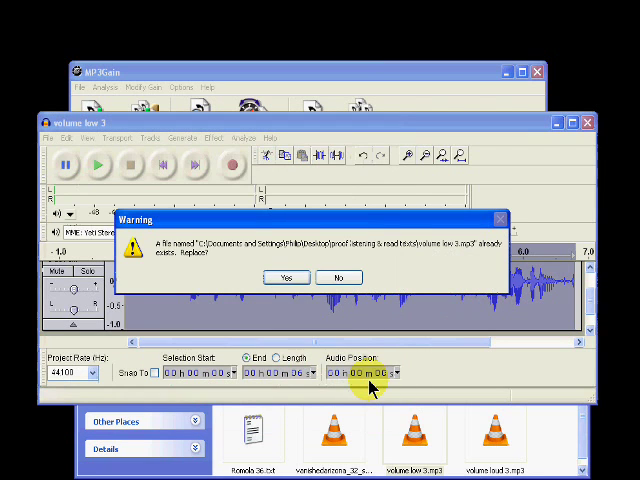
{"action": "left_click", "coordinate": [283, 280]}
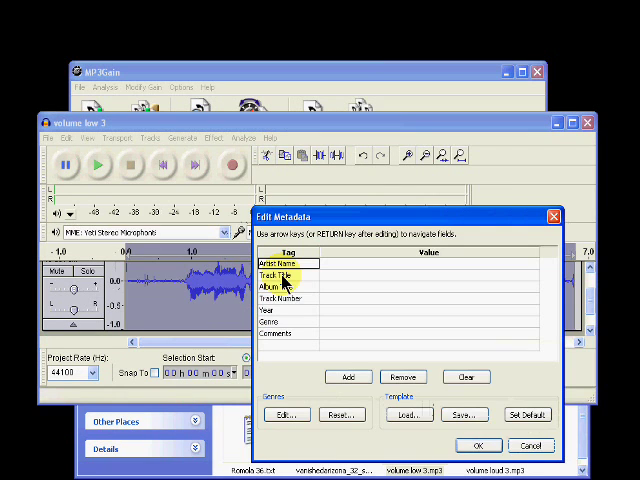
{"action": "left_click", "coordinate": [476, 440]}
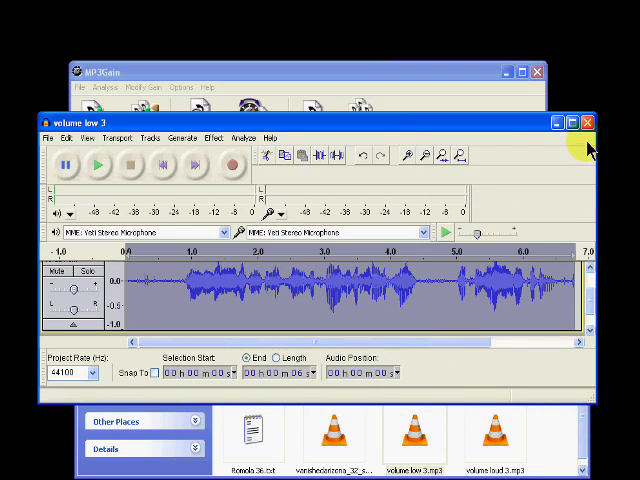
{"action": "left_click", "coordinate": [558, 125]}
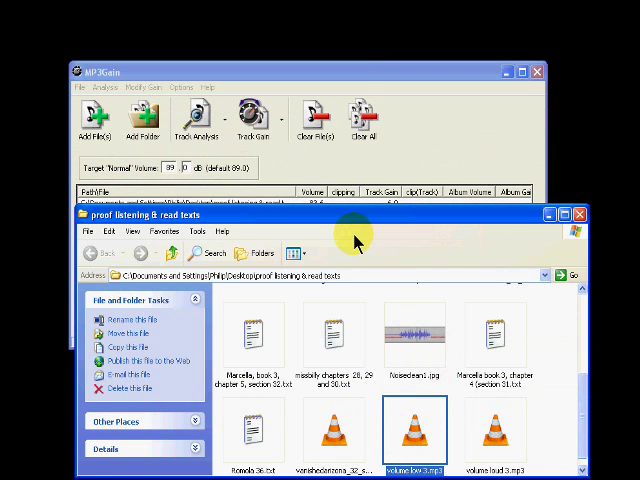
Re-analyse the amplified file in MP3Gain (89.8 dB, 0.0 track gain), then clear the list
{"action": "left_click_drag", "start_coordinate": [350, 216], "coordinate": [356, 259]}
{"action": "left_click", "coordinate": [364, 108]}
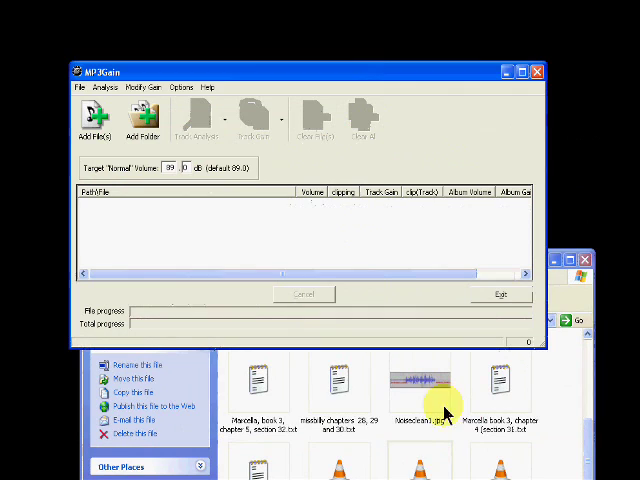
{"action": "left_click_drag", "start_coordinate": [155, 226], "coordinate": [155, 226]}
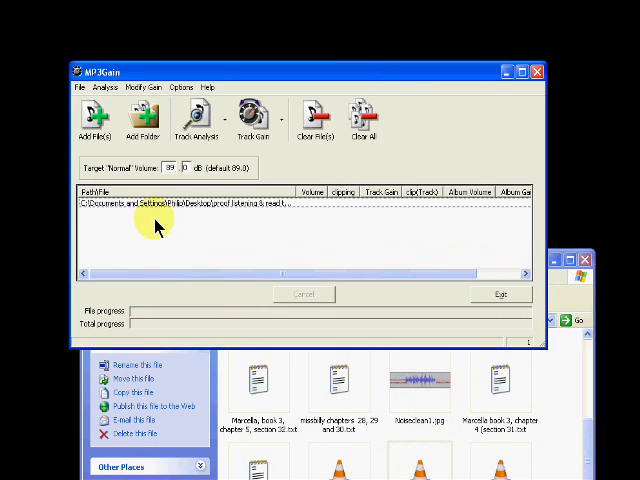
{"action": "left_click", "coordinate": [195, 125]}
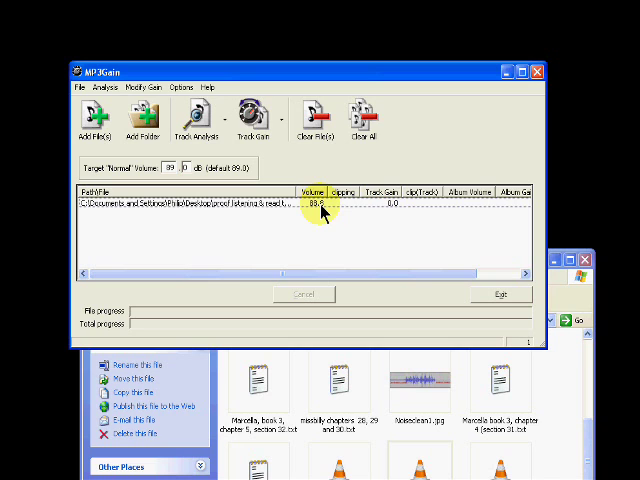
{"action": "left_click", "coordinate": [358, 130]}
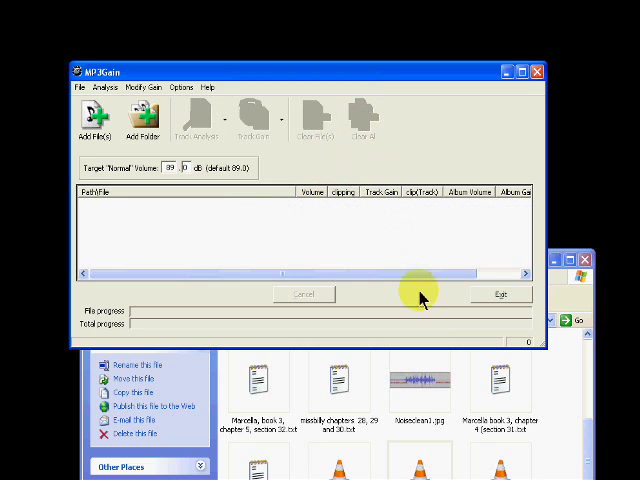
{"action": "scroll", "coordinate": [500, 460], "scroll_direction": "down", "scroll_amount": 1}
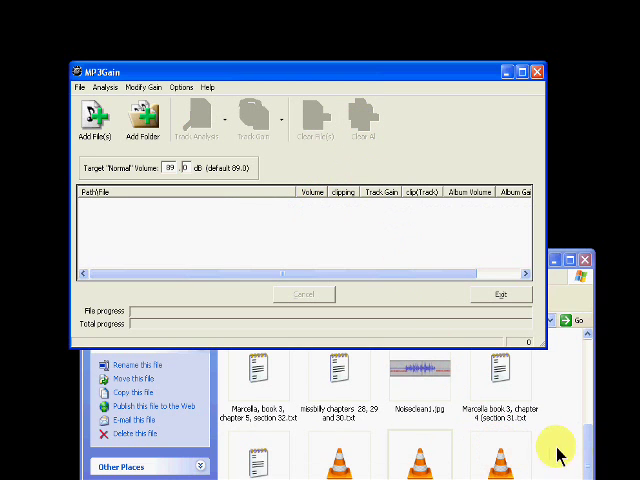
Add the next MP3 to MP3Gain and analyse it: 94.7 dB volume, -6.0 track gain
{"action": "left_click", "coordinate": [562, 300]}
{"action": "mouse_move", "coordinate": [517, 273]}
{"action": "left_mouse_down"}
{"action": "mouse_move", "coordinate": [517, 243]}
{"action": "mouse_move", "coordinate": [517, 297]}
{"action": "left_mouse_up"}
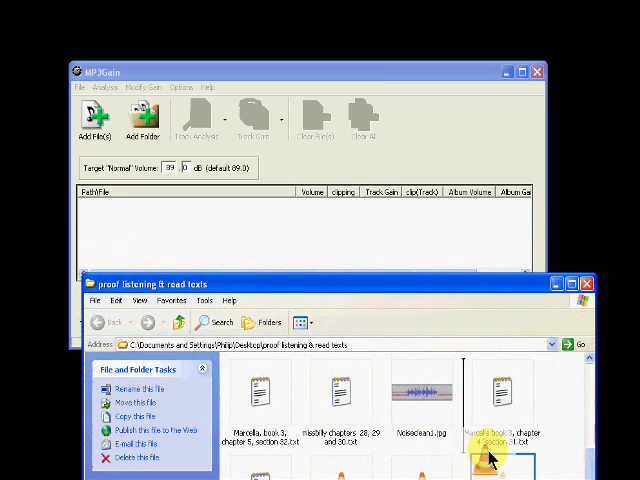
{"action": "left_click_drag", "start_coordinate": [503, 475], "coordinate": [183, 217]}
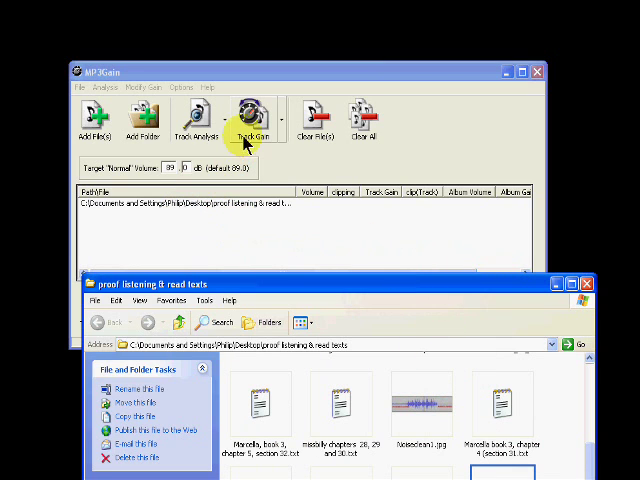
{"action": "left_click", "coordinate": [194, 131]}
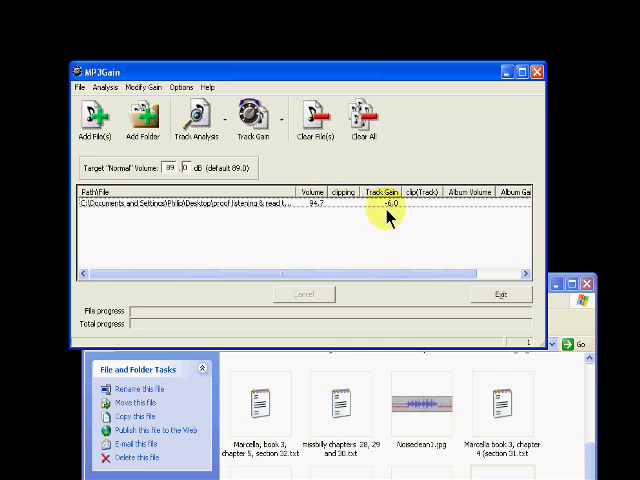
Open volume loud 3.mp3 in Audacity, enlarge the window, and select the whole track
{"action": "left_click", "coordinate": [553, 302]}
{"action": "left_click_drag", "start_coordinate": [476, 286], "coordinate": [448, 159]}
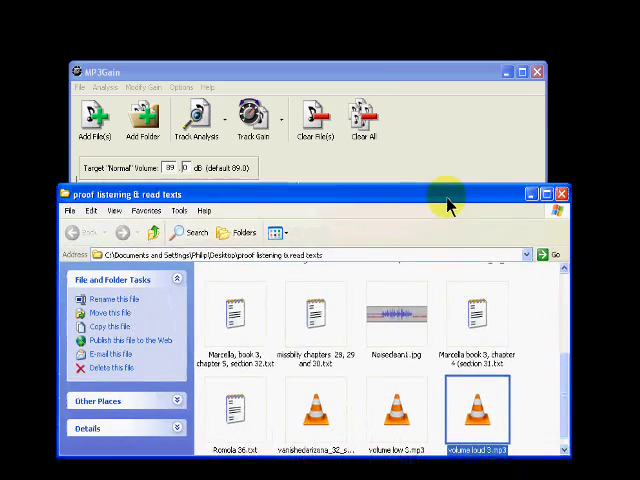
{"action": "double_click", "coordinate": [476, 397]}
{"action": "left_click_drag", "start_coordinate": [276, 224], "coordinate": [254, 145]}
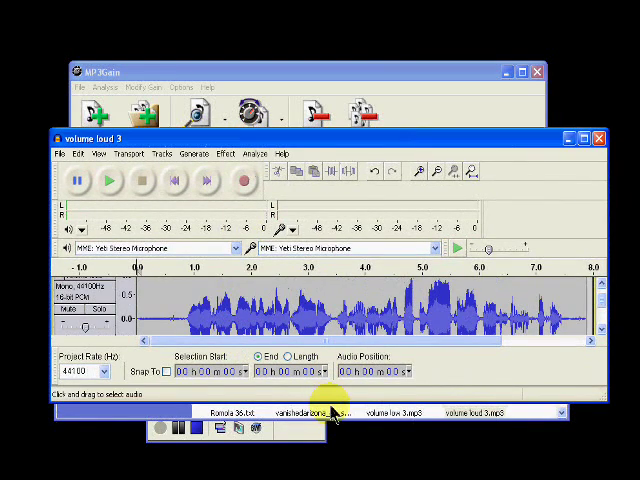
{"action": "left_click_drag", "start_coordinate": [333, 413], "coordinate": [333, 447]}
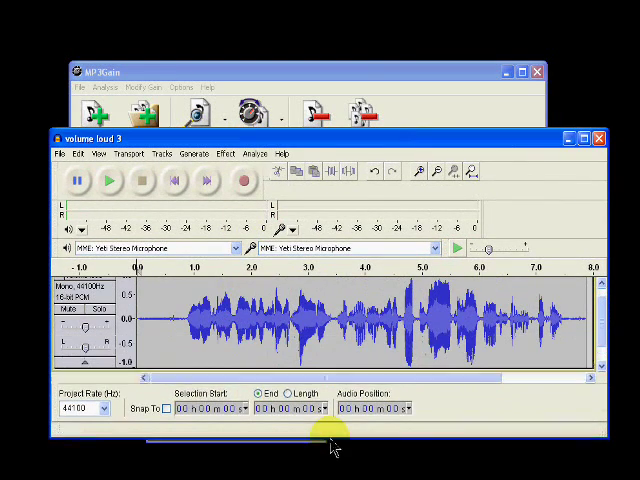
{"action": "left_click", "coordinate": [86, 296]}
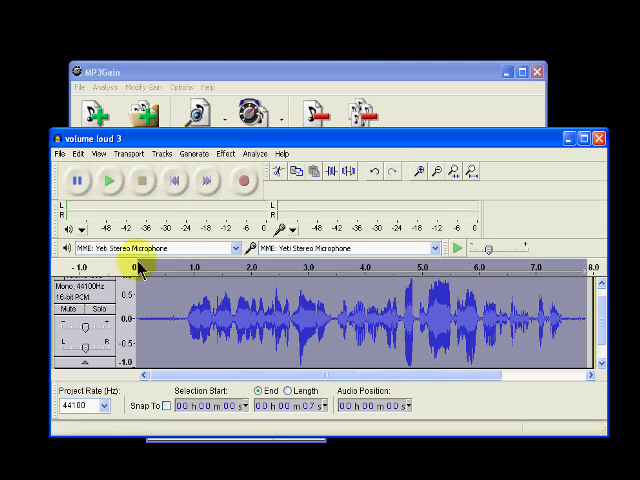
{"action": "left_click", "coordinate": [227, 156]}
{"action": "left_click", "coordinate": [270, 47]}
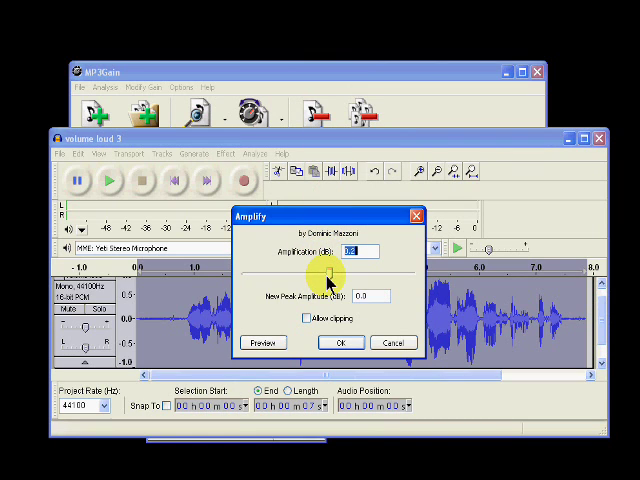
{"action": "left_click", "coordinate": [392, 343]}
{"action": "left_click_drag", "start_coordinate": [376, 143], "coordinate": [372, 316]}
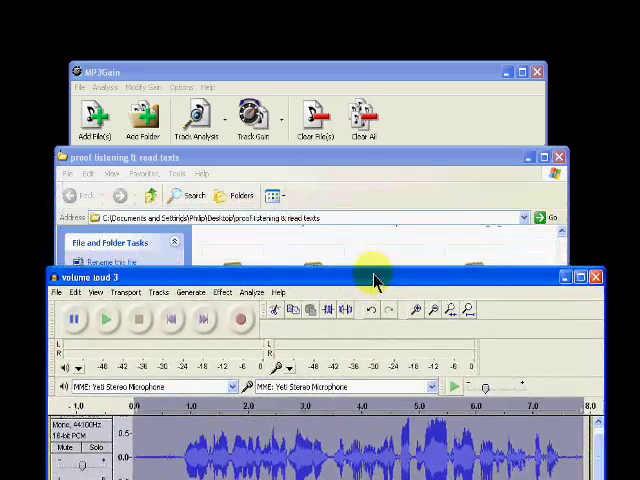
{"action": "left_click_drag", "start_coordinate": [414, 158], "coordinate": [414, 88]}
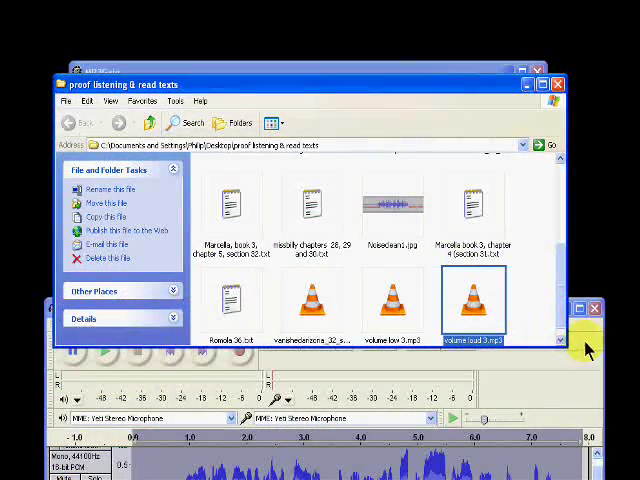
{"action": "left_click", "coordinate": [586, 347]}
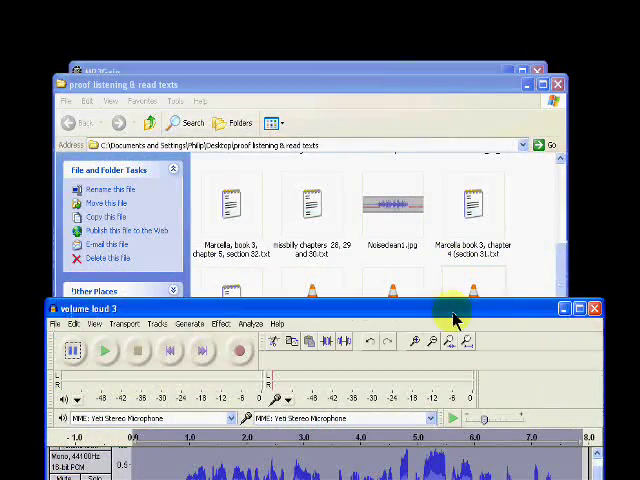
{"action": "left_click_drag", "start_coordinate": [420, 310], "coordinate": [399, 84]}
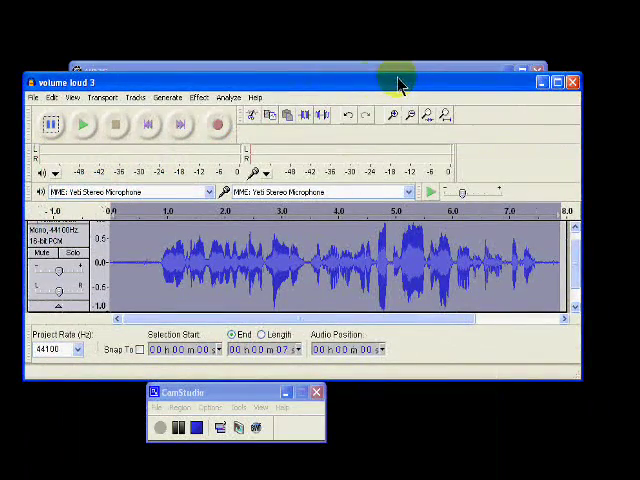
Amplify volume loud 3 by -5.8 dB, bringing its peak down to -6.0 dB
{"action": "left_click", "coordinate": [208, 98]}
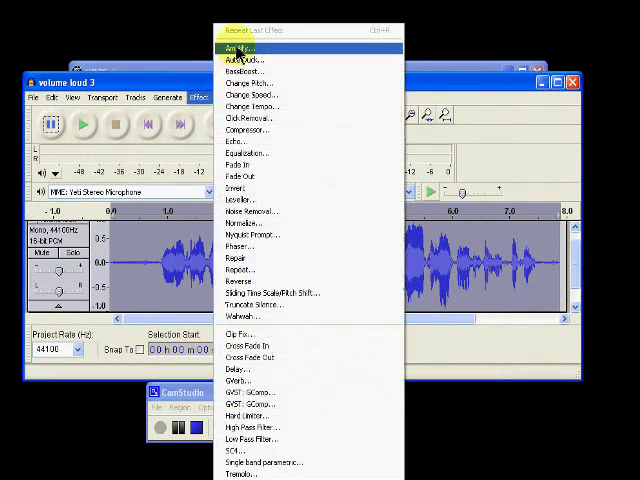
{"action": "left_click", "coordinate": [236, 48]}
{"action": "left_click_drag", "start_coordinate": [303, 217], "coordinate": [293, 218]}
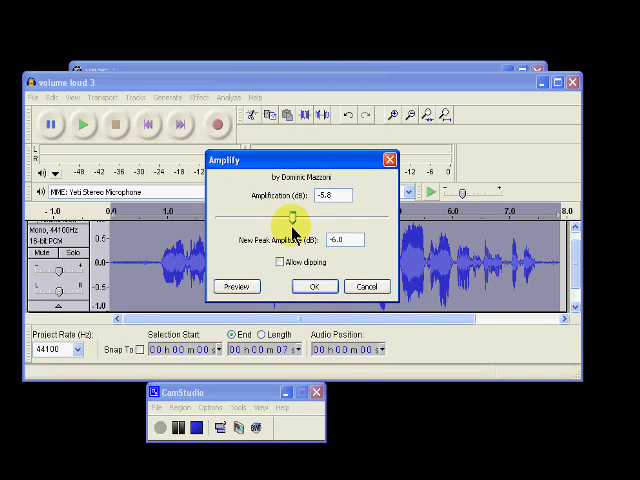
{"action": "left_click_drag", "start_coordinate": [291, 222], "coordinate": [293, 232]}
{"action": "left_click", "coordinate": [314, 288]}
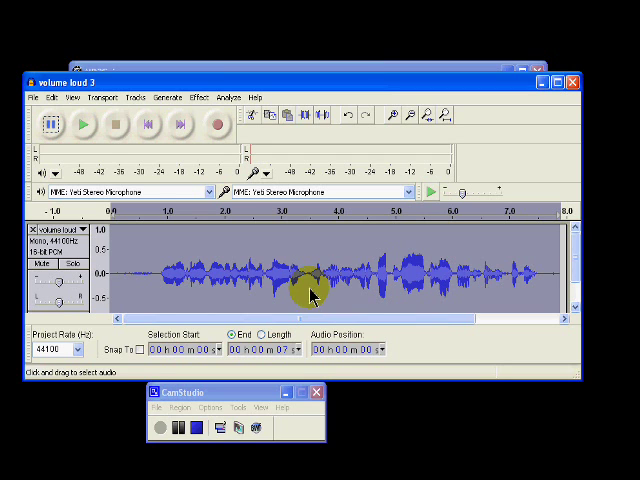
Export the quieter audio as MP3 over volume loud 3.mp3, keeping the metadata
{"action": "left_click", "coordinate": [33, 99]}
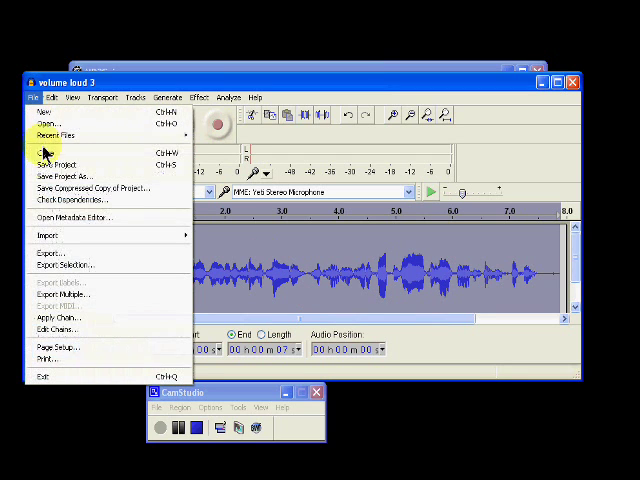
{"action": "left_click", "coordinate": [47, 253]}
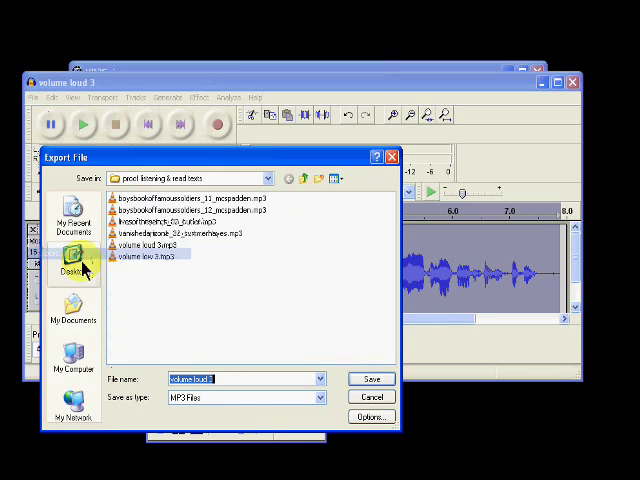
{"action": "left_click", "coordinate": [370, 381]}
{"action": "left_click", "coordinate": [287, 279]}
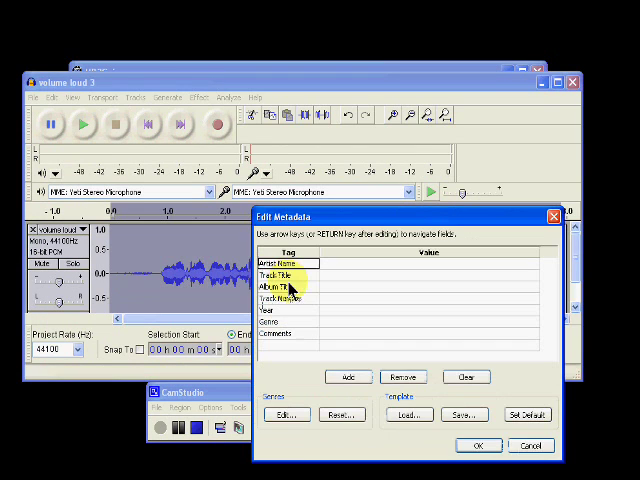
{"action": "left_click", "coordinate": [476, 447]}
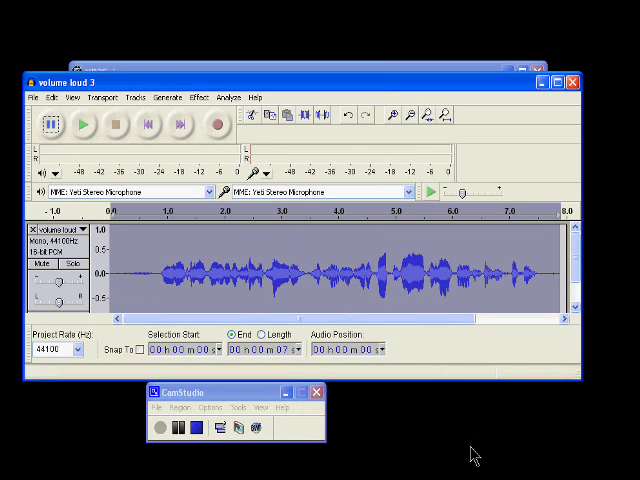
{"action": "left_click_drag", "start_coordinate": [330, 84], "coordinate": [334, 184]}
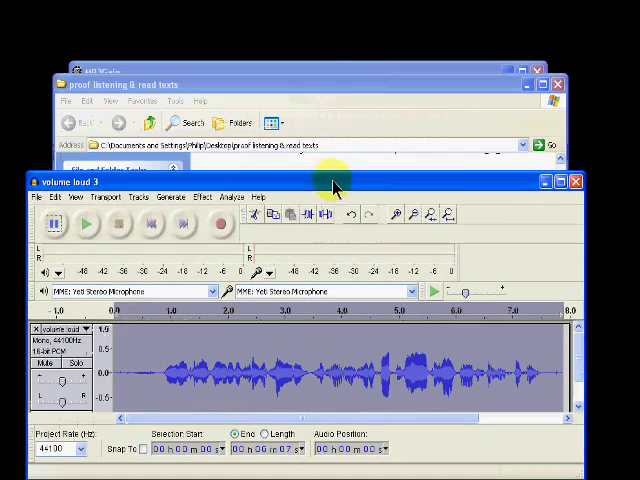
Minimise Audacity and clear the old analysed file from MP3Gain's list
{"action": "left_click", "coordinate": [546, 182]}
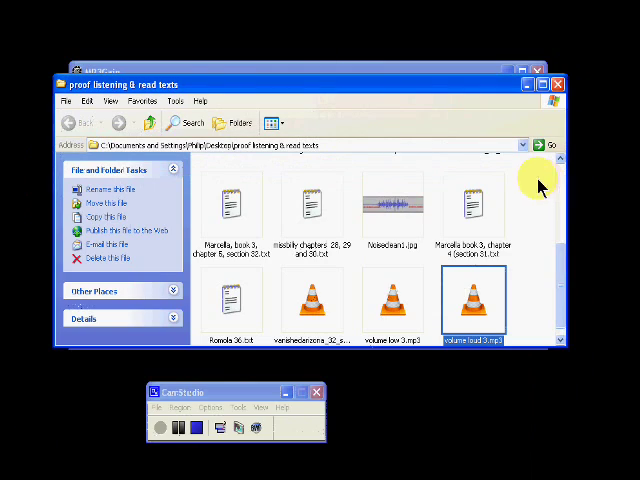
{"action": "left_click_drag", "start_coordinate": [307, 88], "coordinate": [293, 328]}
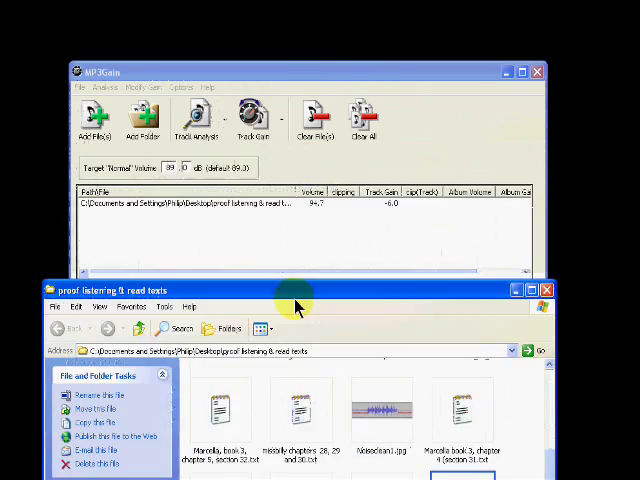
{"action": "left_click", "coordinate": [358, 125]}
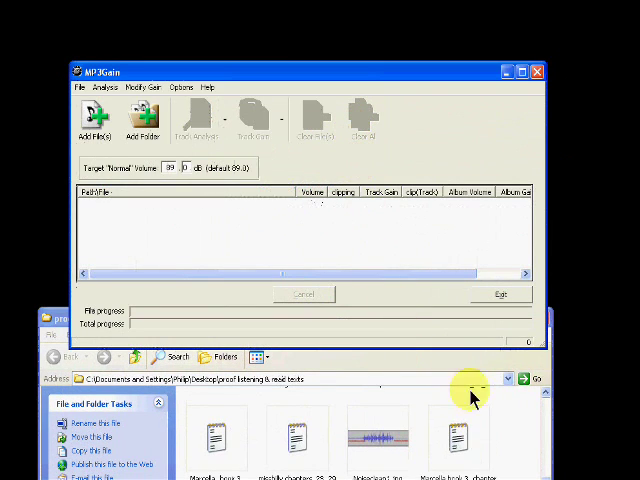
Analyse the re-exported volume loud 3 file at 0.0 track gain, then exit MP3Gain
{"action": "left_click", "coordinate": [539, 364]}
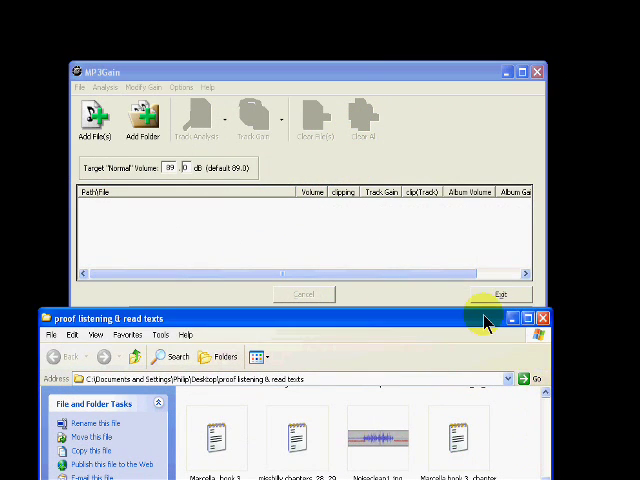
{"action": "left_click_drag", "start_coordinate": [486, 320], "coordinate": [500, 273]}
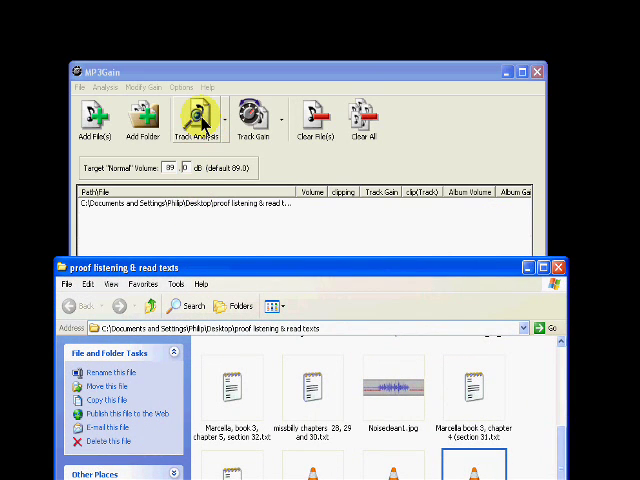
{"action": "left_click", "coordinate": [203, 122]}
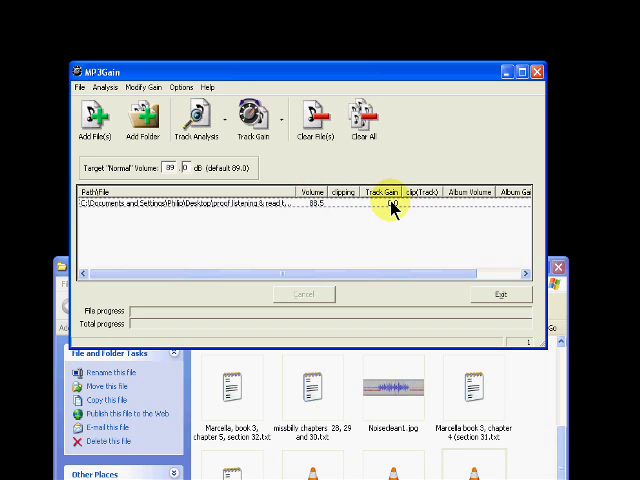
{"action": "left_click", "coordinate": [502, 300]}
{"action": "left_click", "coordinate": [502, 300]}
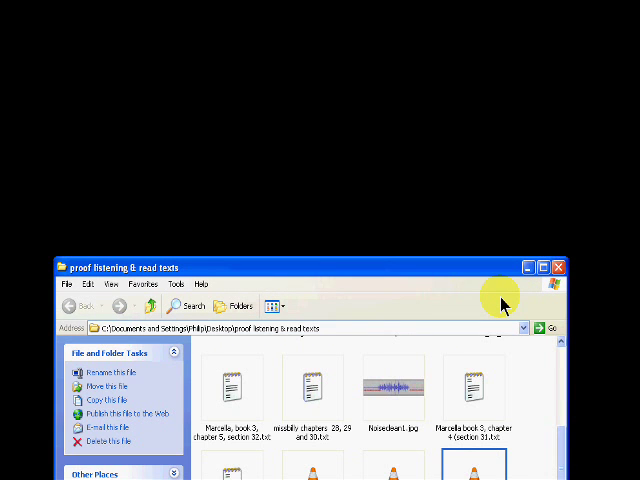
{"action": "left_click_drag", "start_coordinate": [423, 275], "coordinate": [420, 118]}
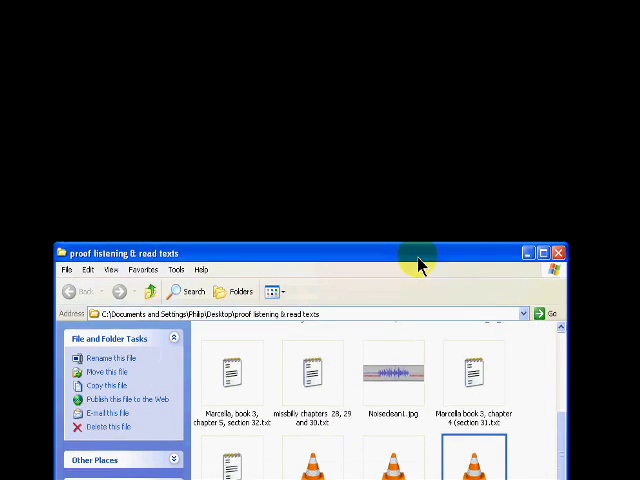